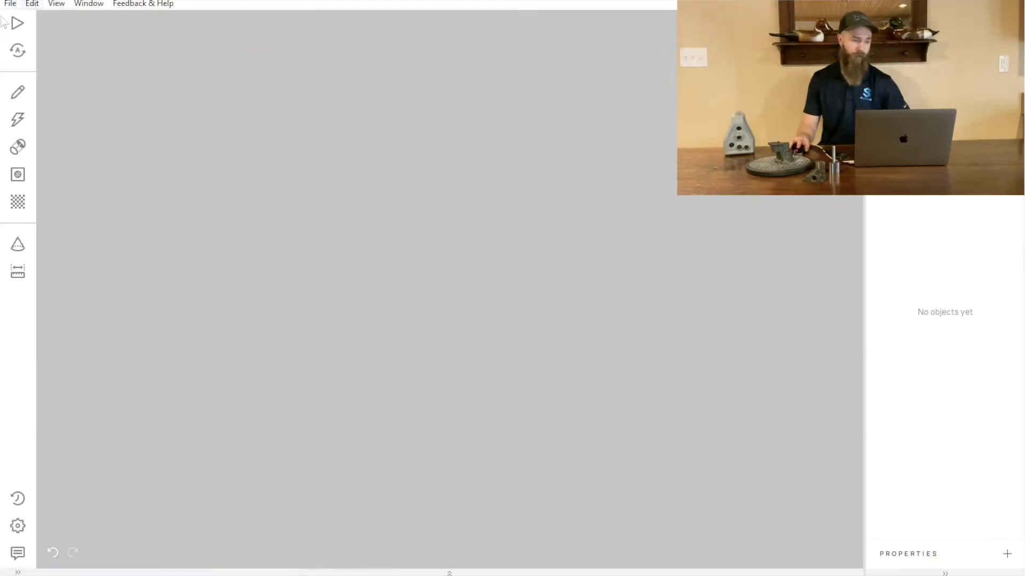
- Open the Scan panel to begin capturing the upright oil pump housing with the Spider
click(17, 23)
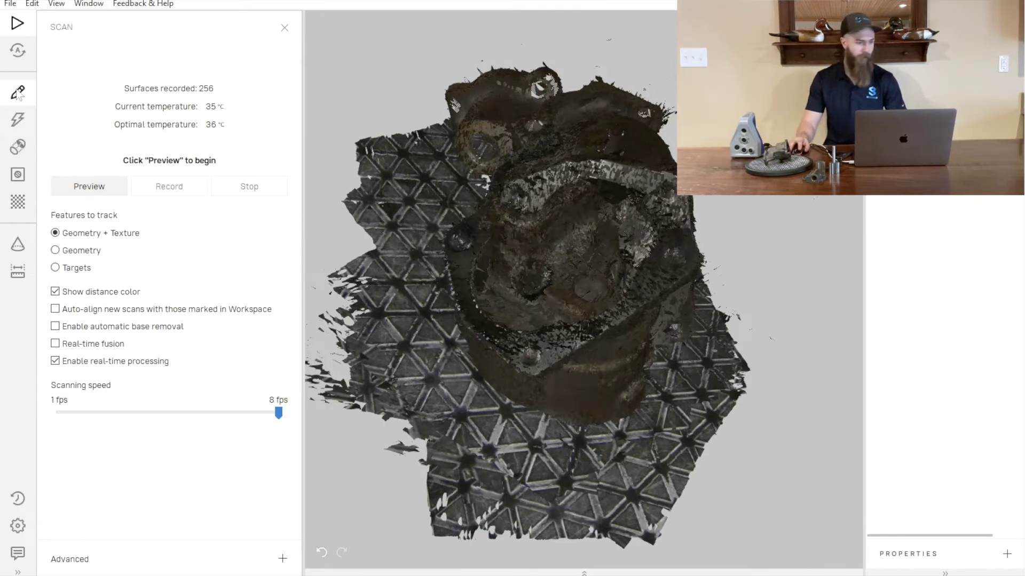
- Open the Eraser and lasso-erase the stray strip below the scan's lower tip
click(17, 92)
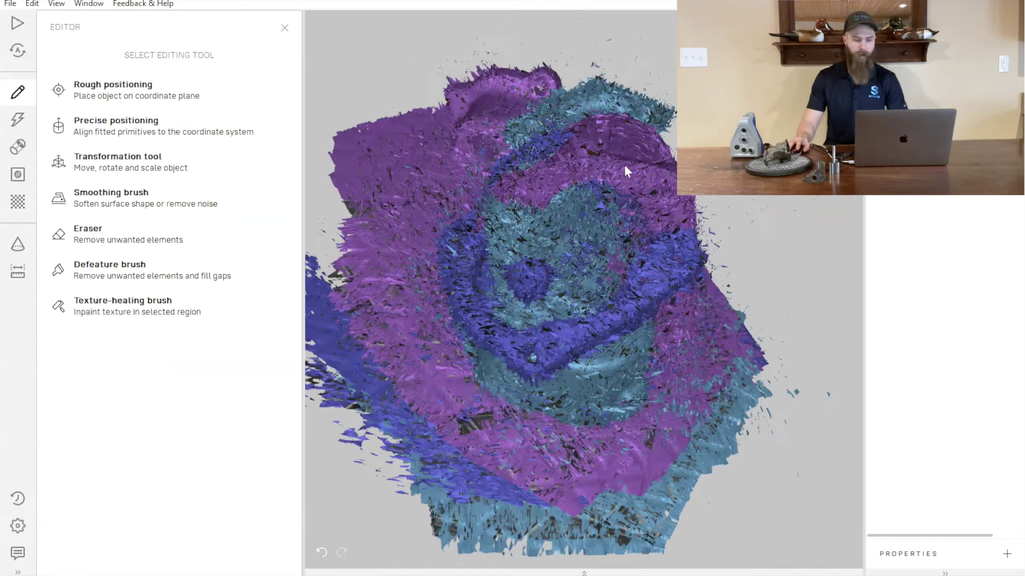
key(e)
drag(624, 139, 483, 84)
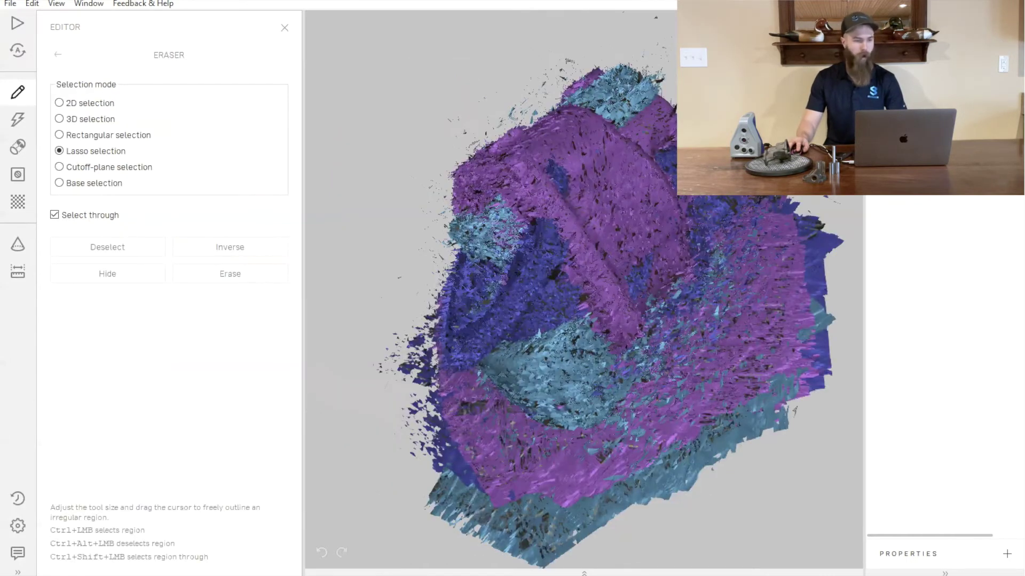
drag(794, 411, 427, 164)
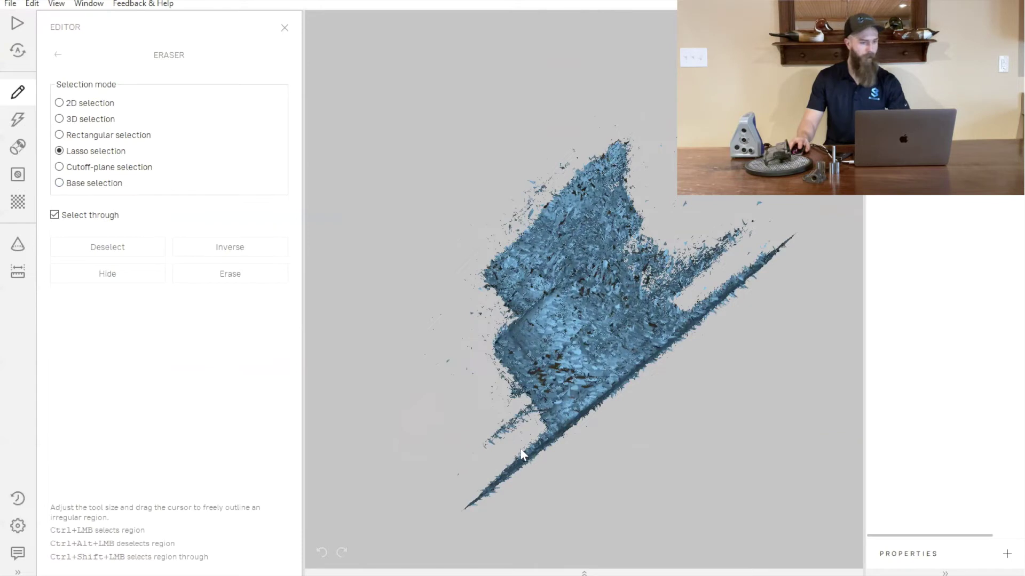
mouse_move(464, 505)
ctrl+mouse_down()
mouse_move(708, 443)
mouse_move(796, 285)
mouse_move(798, 231)
ctrl+mouse_up()
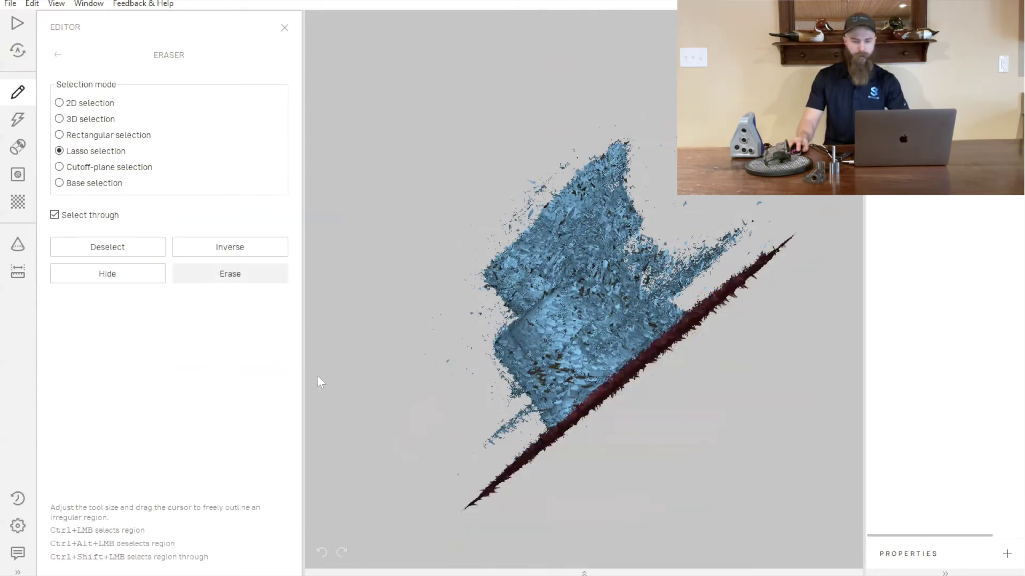
click(233, 274)
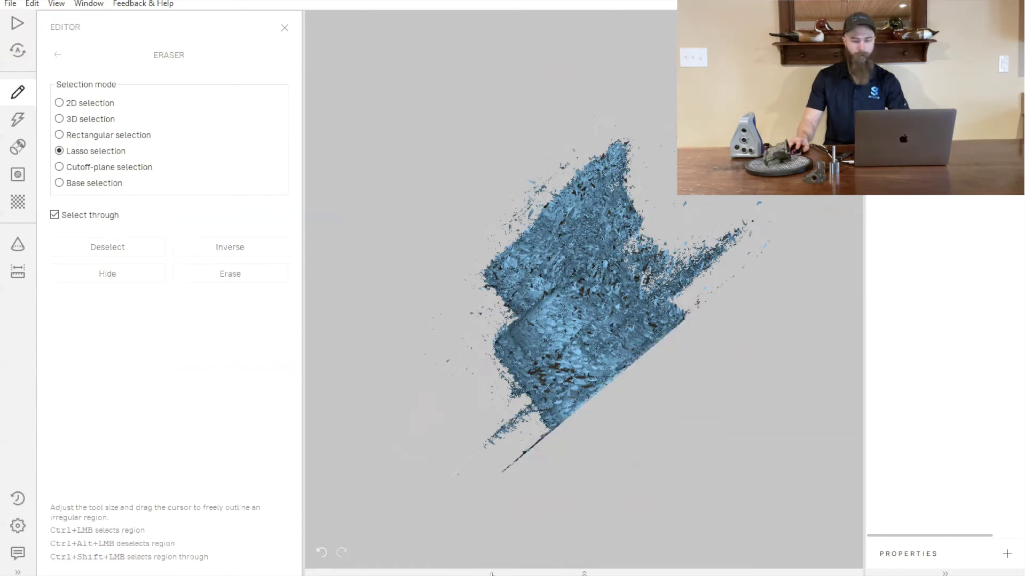
- Erase the remaining thin stray edge and another stray scan strip
drag(546, 392, 542, 396)
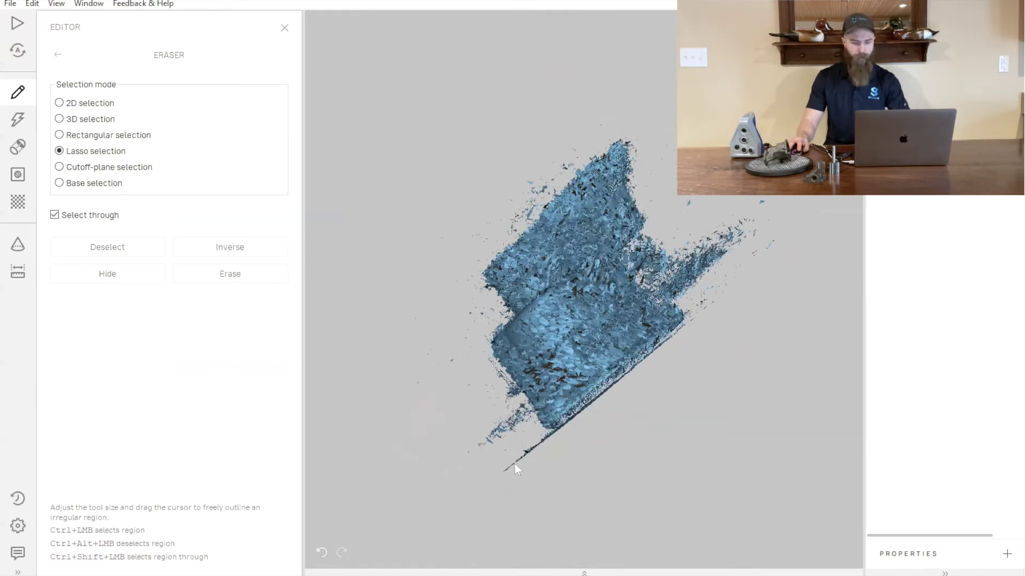
mouse_move(515, 464)
mouse_down()
mouse_move(514, 504)
mouse_move(656, 415)
mouse_move(712, 351)
mouse_move(725, 287)
mouse_up()
click(223, 280)
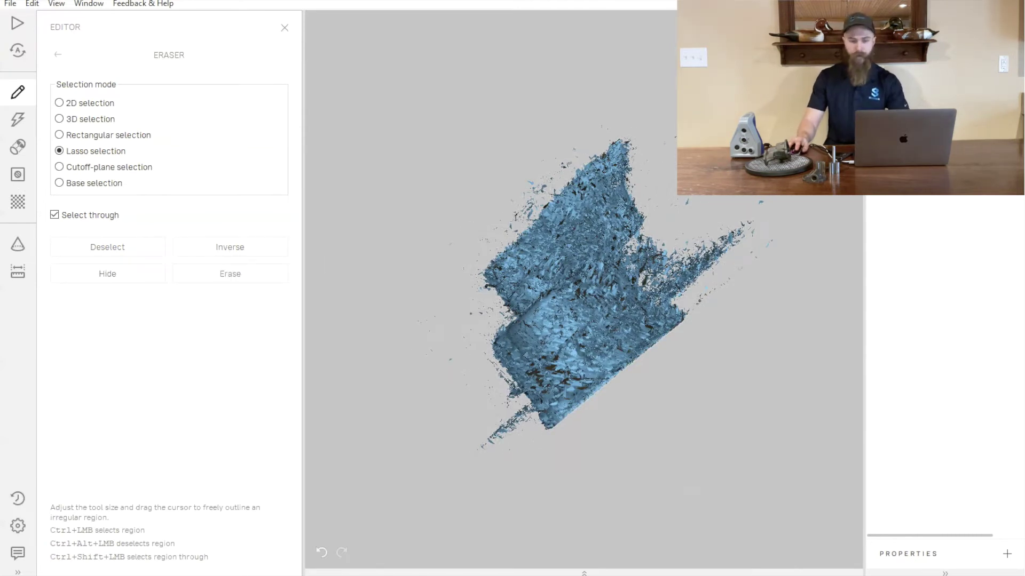
drag(587, 298, 656, 258)
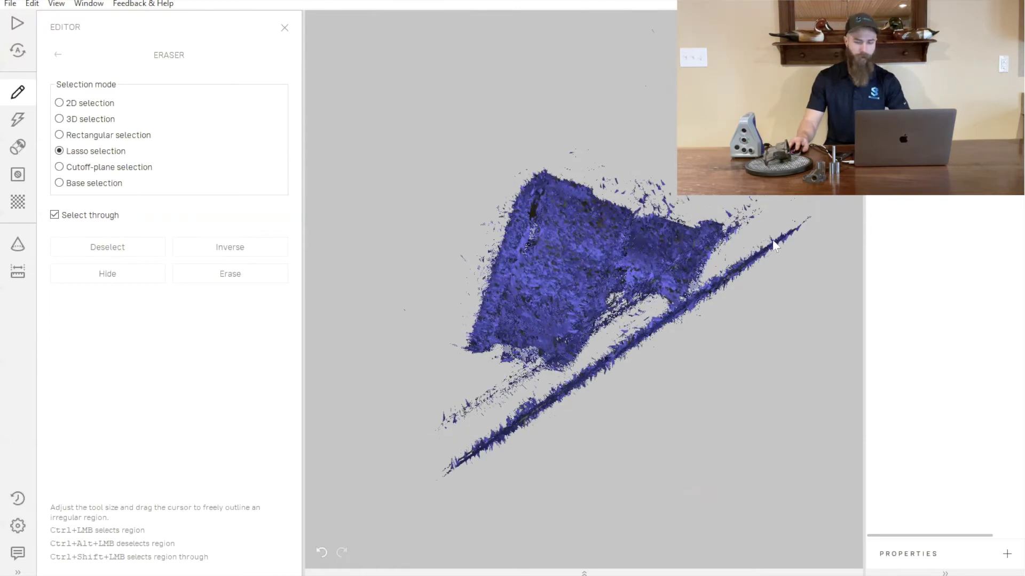
mouse_move(780, 237)
ctrl+mouse_down()
mouse_move(788, 224)
mouse_move(846, 299)
mouse_move(584, 471)
ctrl+mouse_up()
mouse_move(517, 504)
ctrl+mouse_down()
mouse_move(457, 526)
mouse_move(433, 521)
mouse_move(421, 467)
ctrl+mouse_up()
click(244, 280)
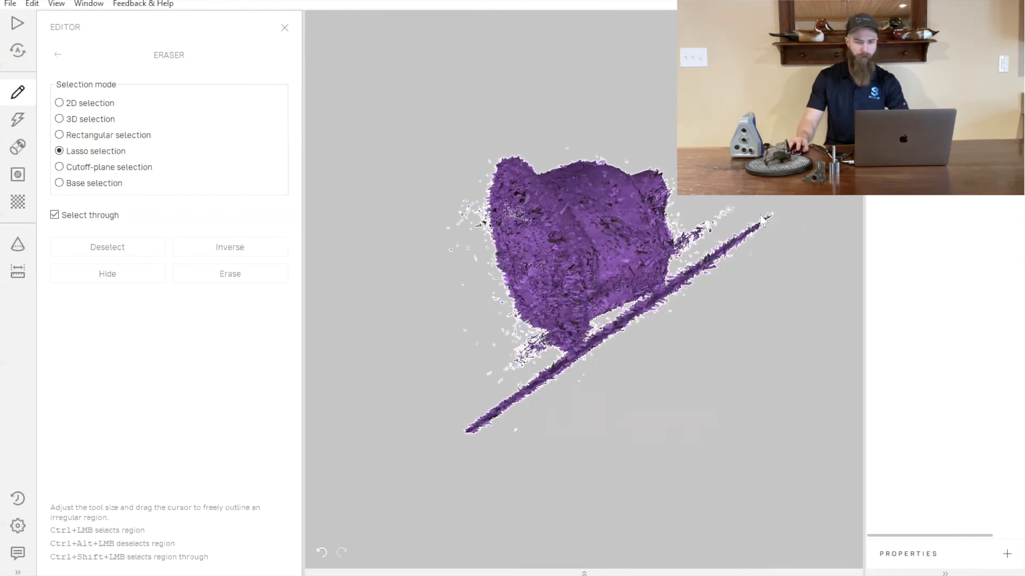
- Erase the last thin strip and inspect the scan for leftover debris
mouse_move(763, 219)
mouse_down()
mouse_move(795, 197)
mouse_move(504, 519)
mouse_move(450, 484)
mouse_move(430, 447)
mouse_up()
click(251, 275)
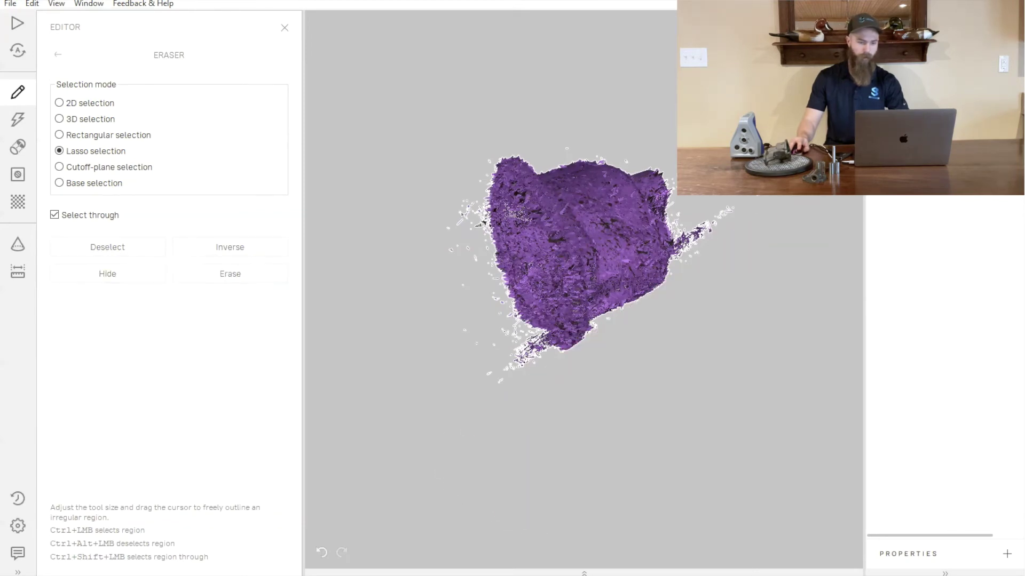
drag(683, 222, 704, 250)
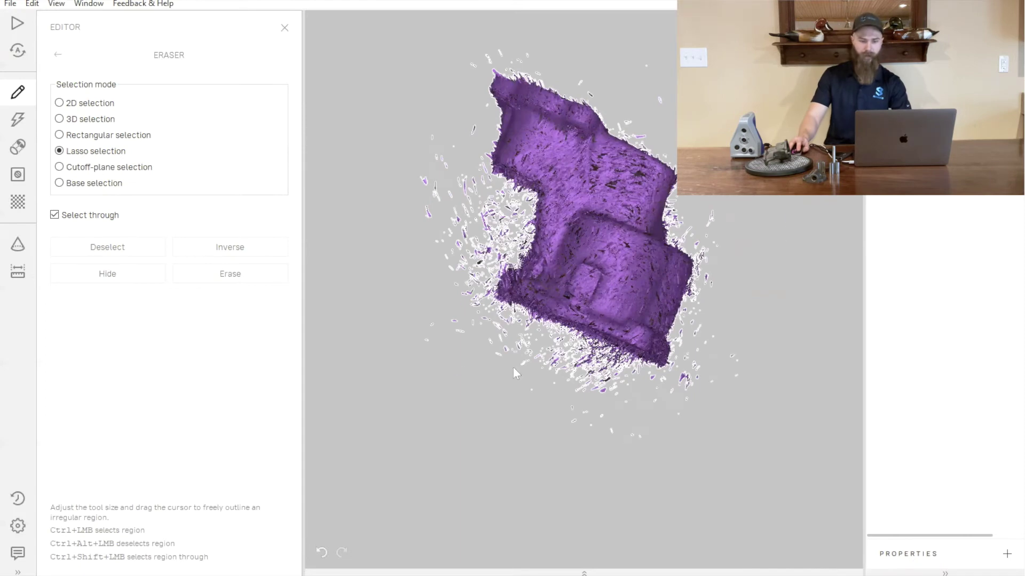
drag(513, 368, 581, 411)
drag(627, 499, 635, 411)
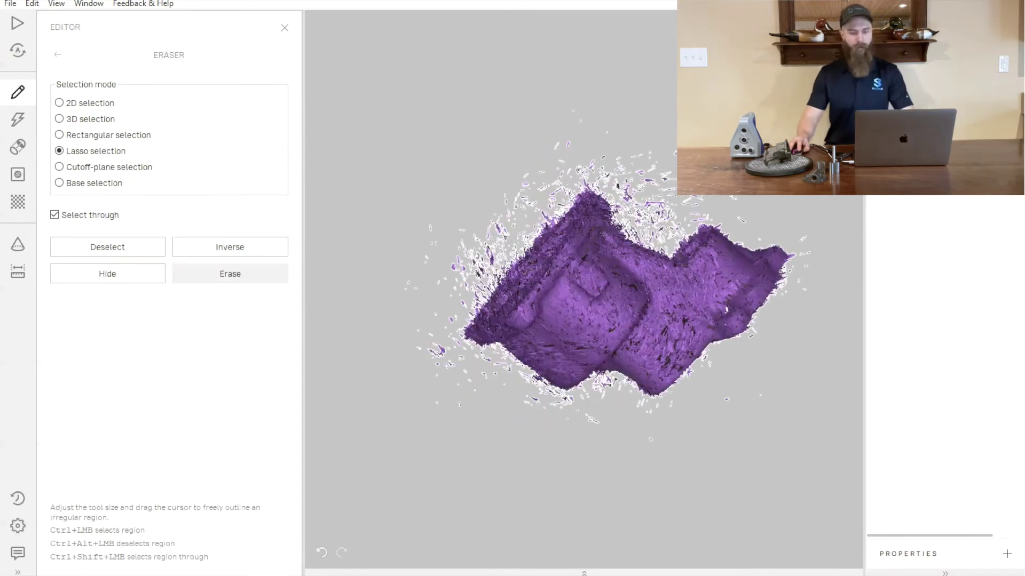
drag(614, 299, 624, 278)
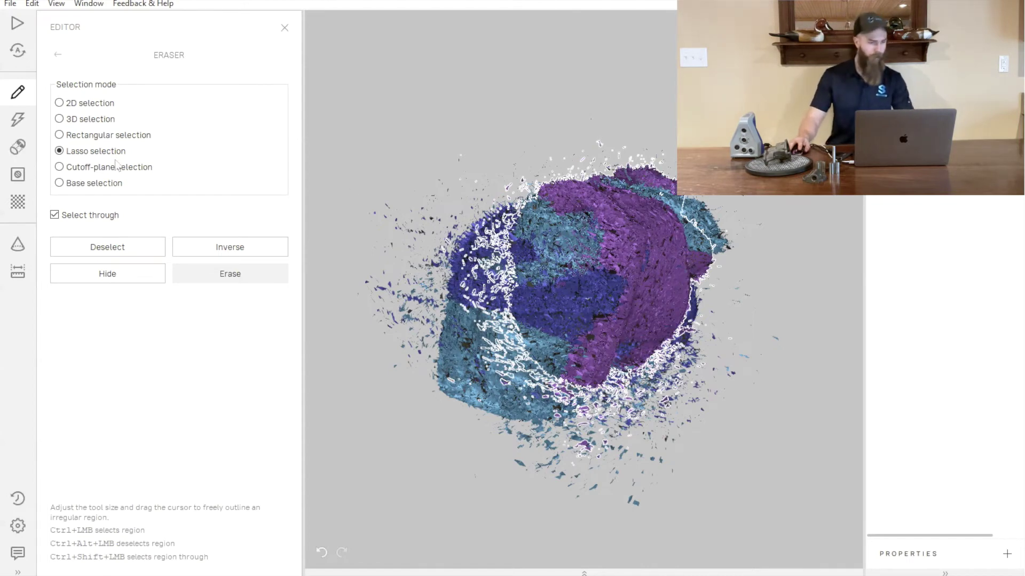
- Open the Align tool in Best fit mode with Spider 1, 2 and 3 listed
click(19, 145)
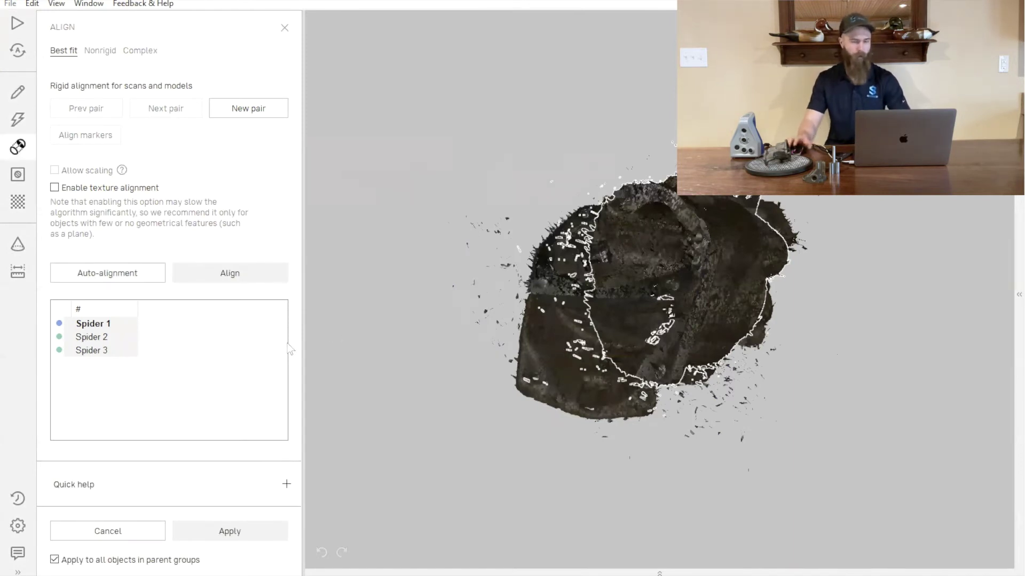
- Pair Spider 2 with Spider 1, run Best fit alignment, and check the overlap
click(96, 341)
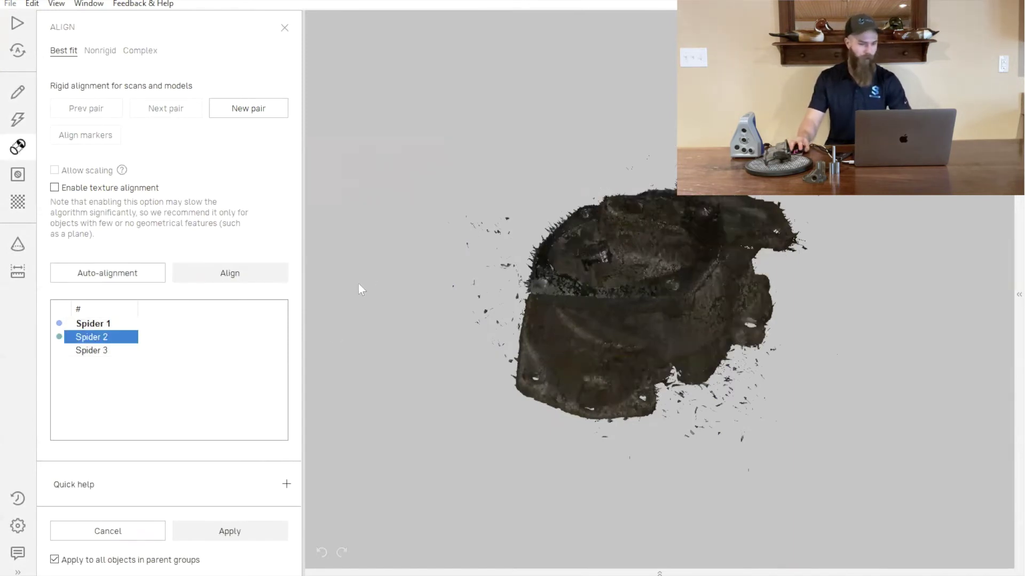
drag(357, 283, 3, 427)
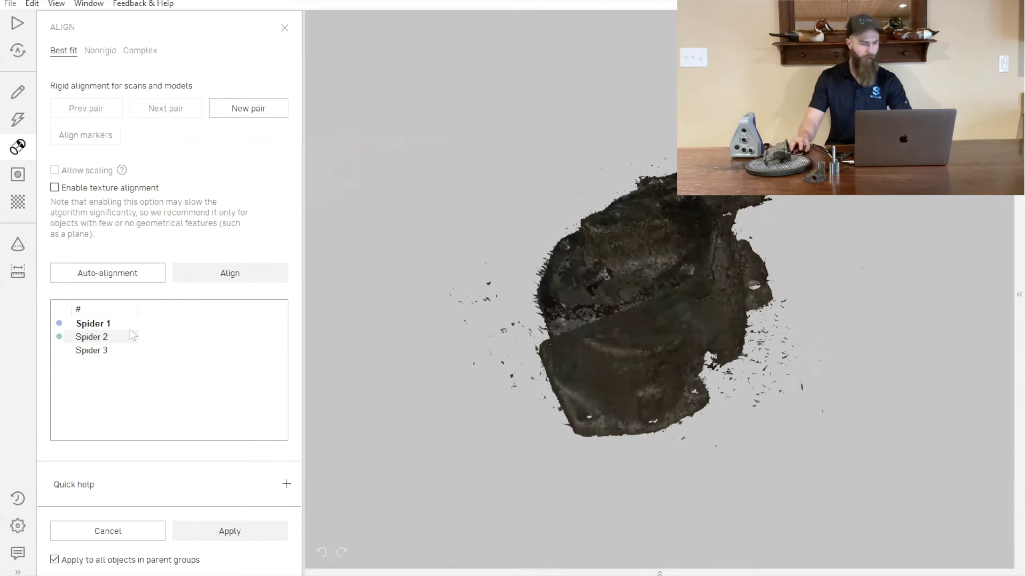
drag(430, 293, 589, 257)
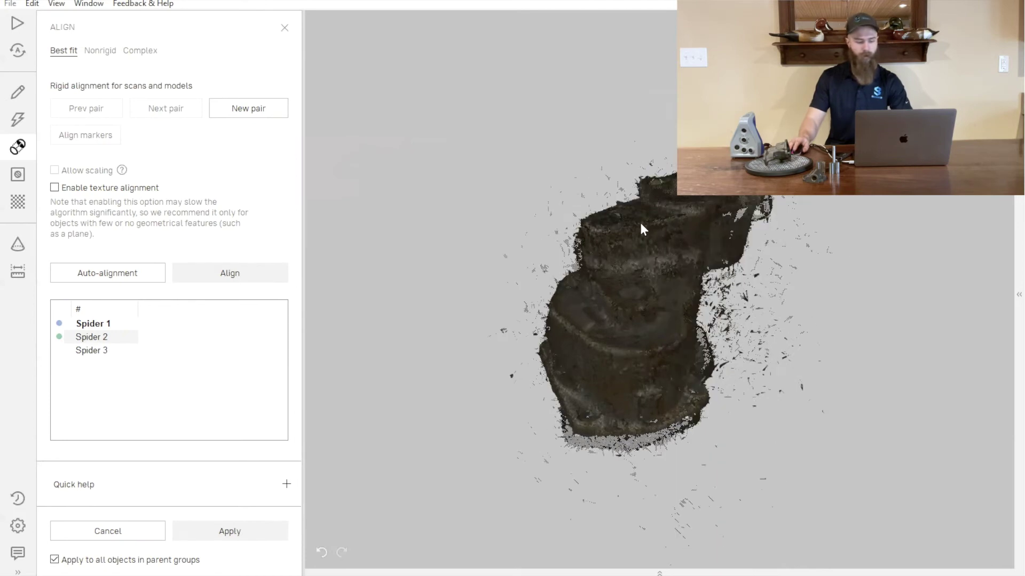
drag(642, 228, 395, 227)
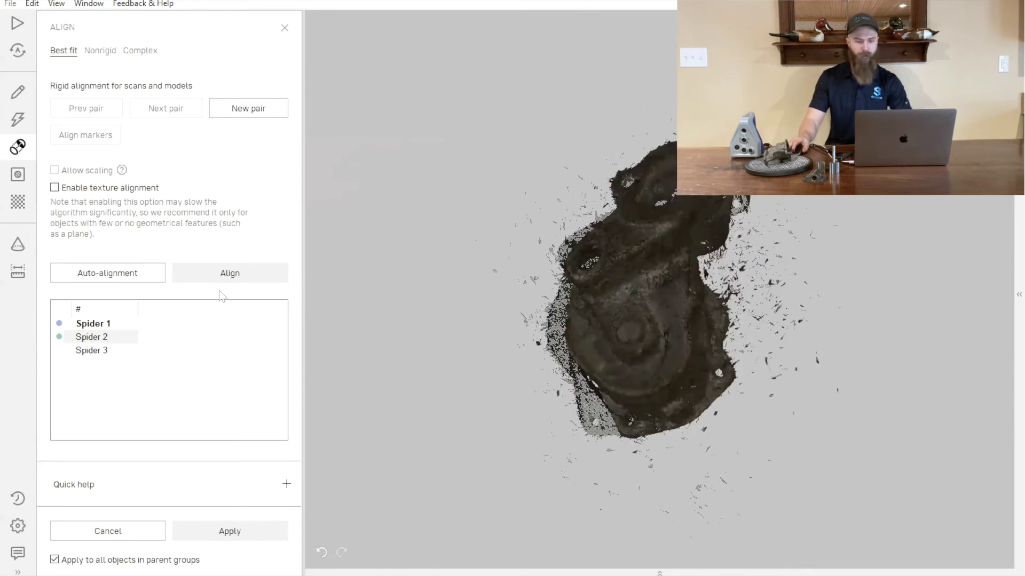
click(256, 265)
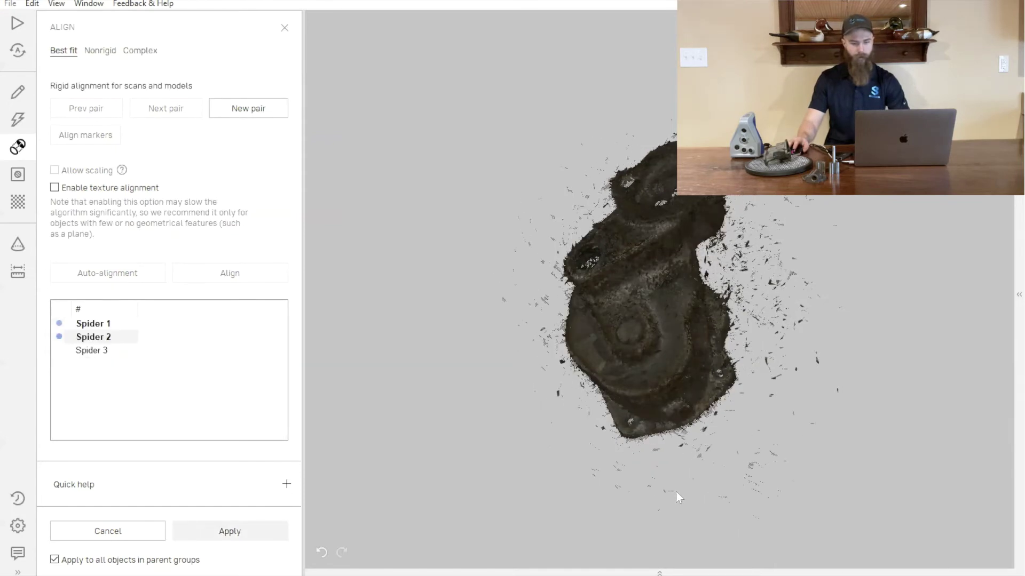
drag(490, 244, 21, 344)
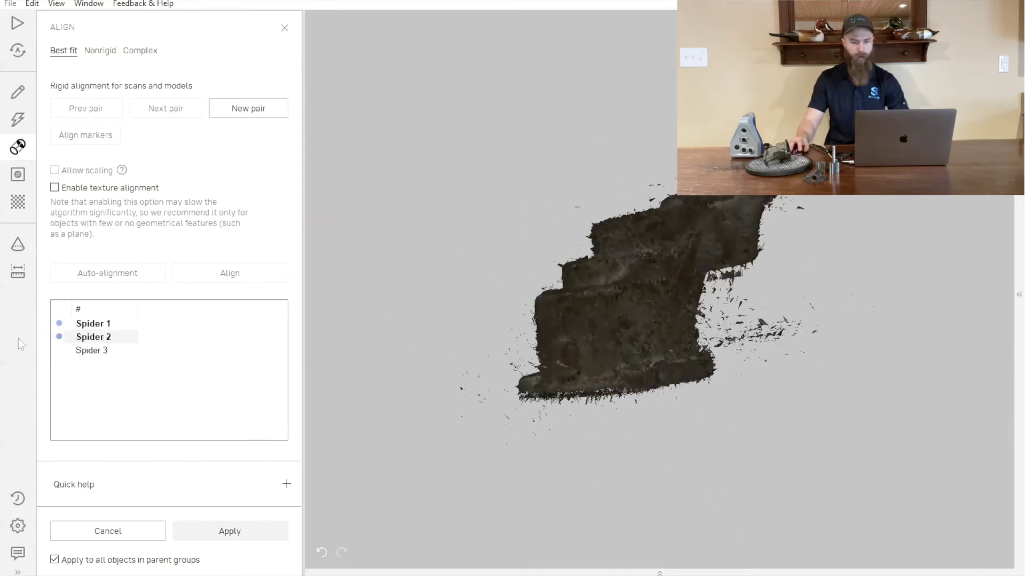
- Display Spider 3 and view it side by side with the aligned Spider 1–2 pair
click(86, 352)
drag(508, 297, 665, 296)
drag(447, 297, 411, 339)
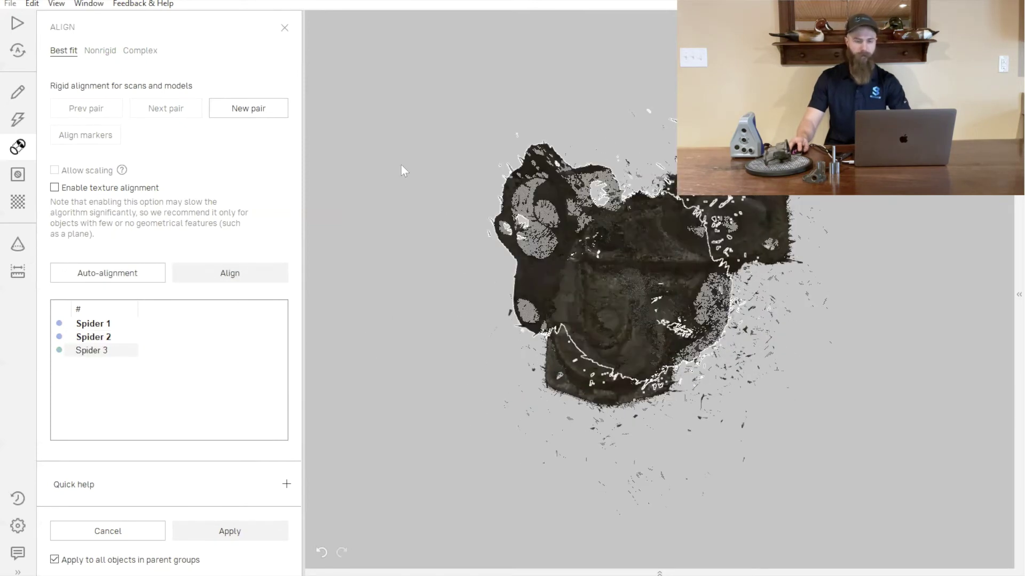
drag(401, 165, 859, 449)
drag(797, 389, 668, 223)
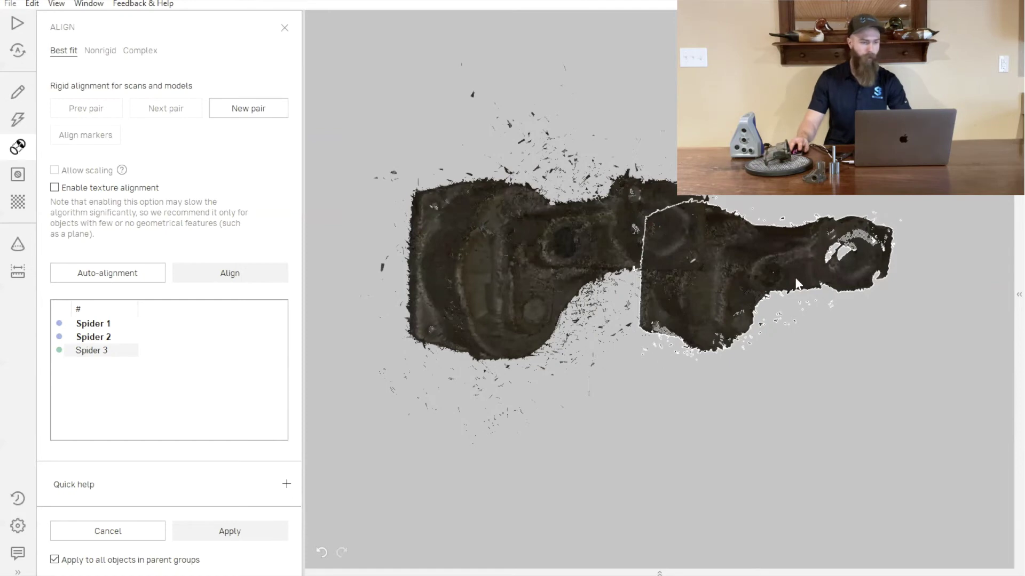
drag(803, 258, 821, 220)
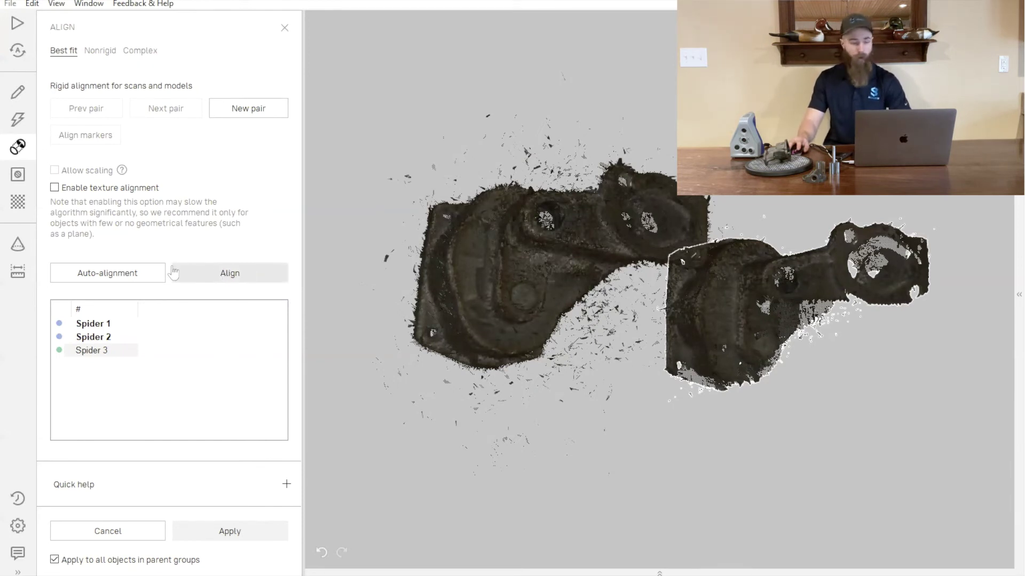
- Mark the first two matching point pairs between Spider 3 and the aligned scans
click(825, 265)
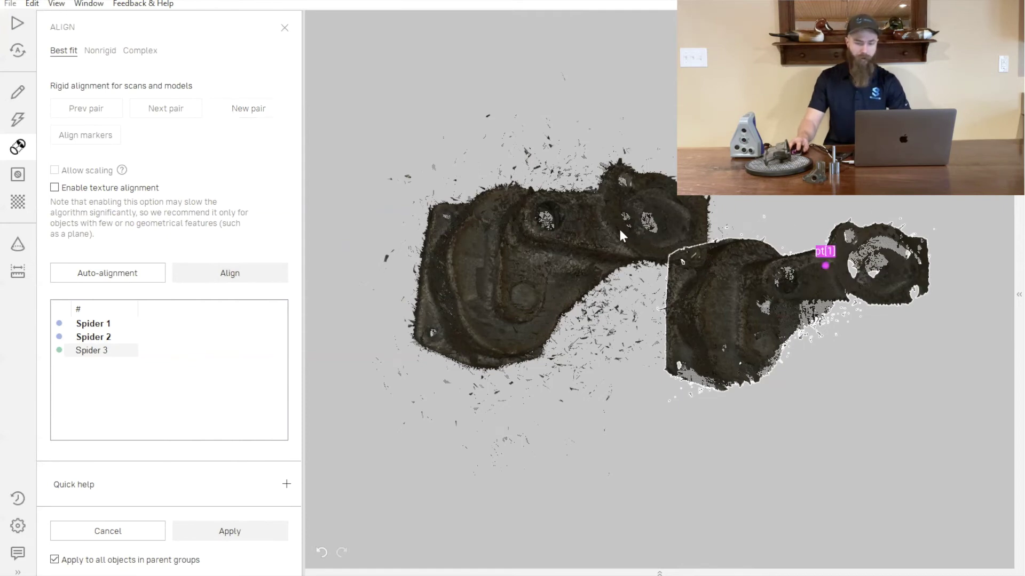
click(595, 210)
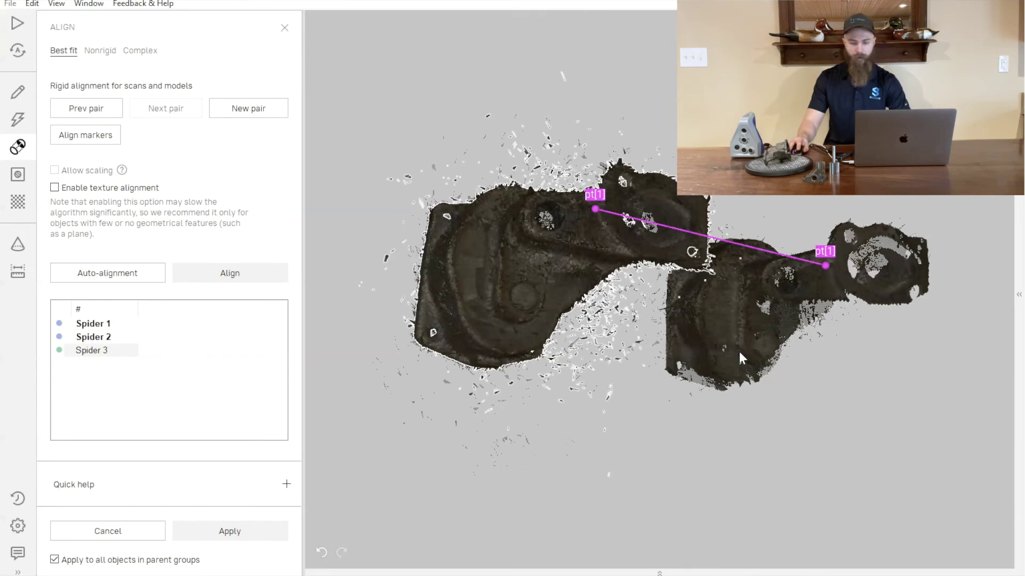
drag(744, 344, 530, 315)
click(503, 299)
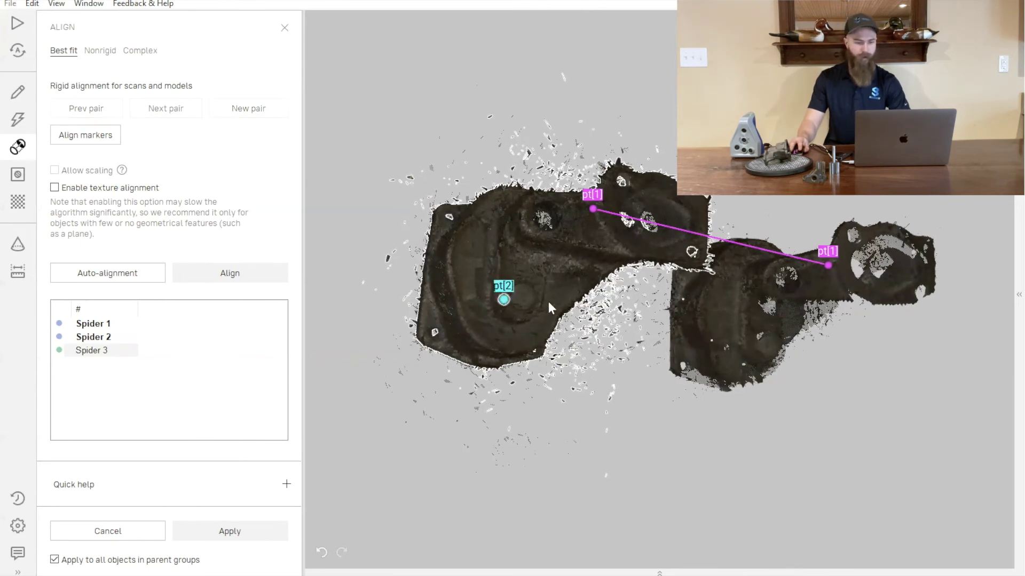
click(748, 344)
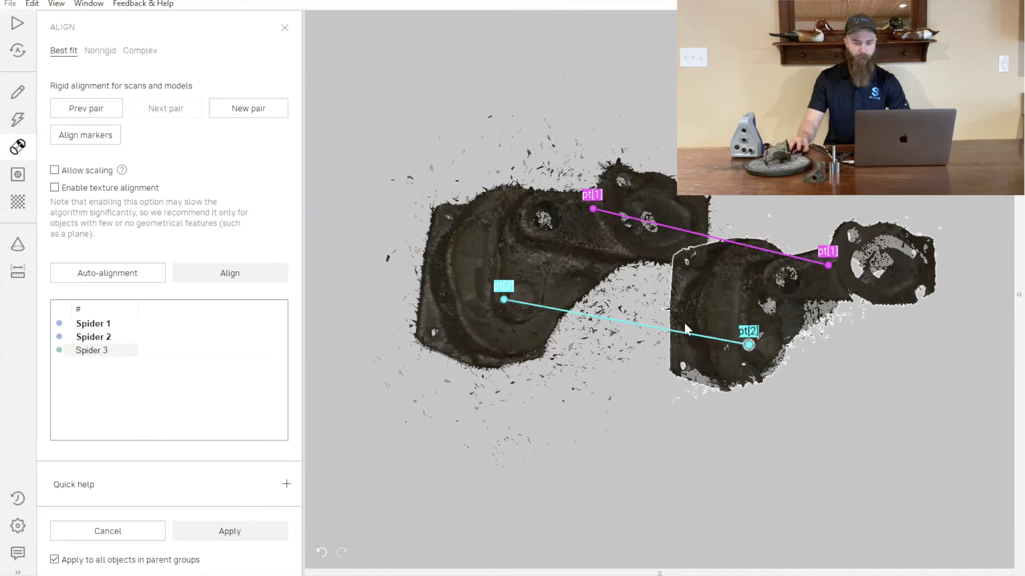
drag(729, 283, 687, 287)
- Mark the third and fourth matching point pairs between the upper and lower scans
click(685, 280)
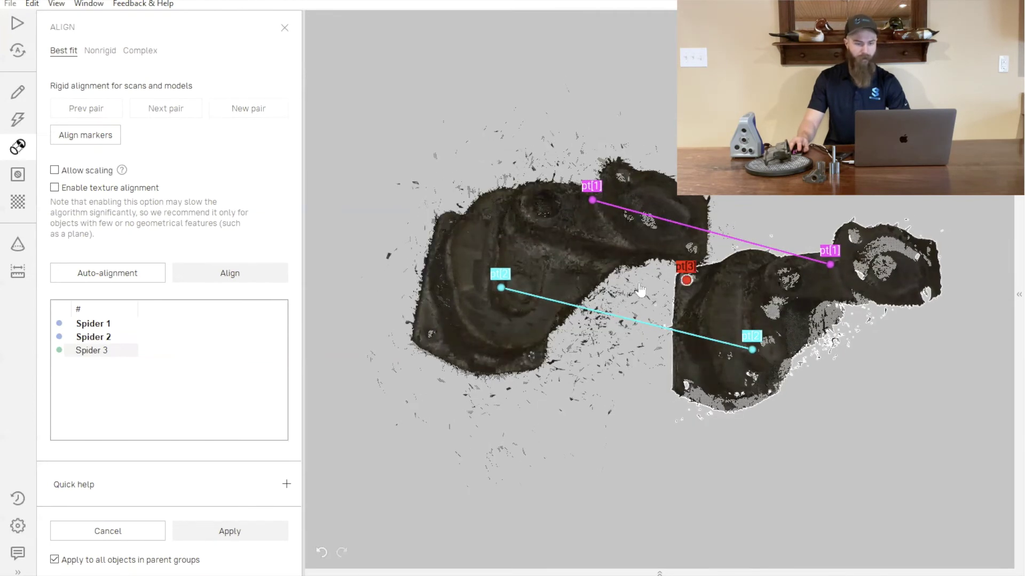
click(447, 229)
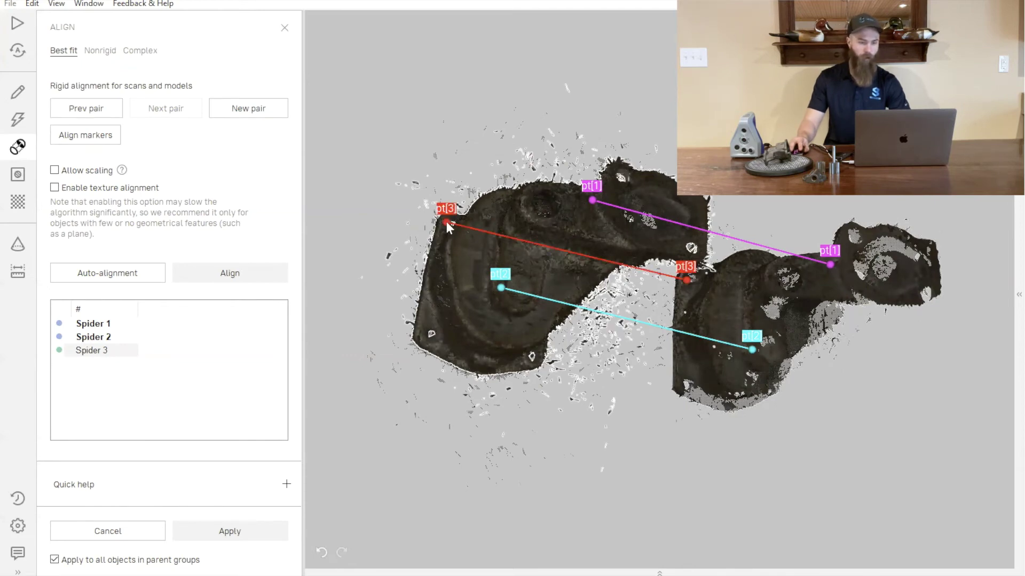
drag(448, 229, 473, 175)
drag(618, 35, 704, 80)
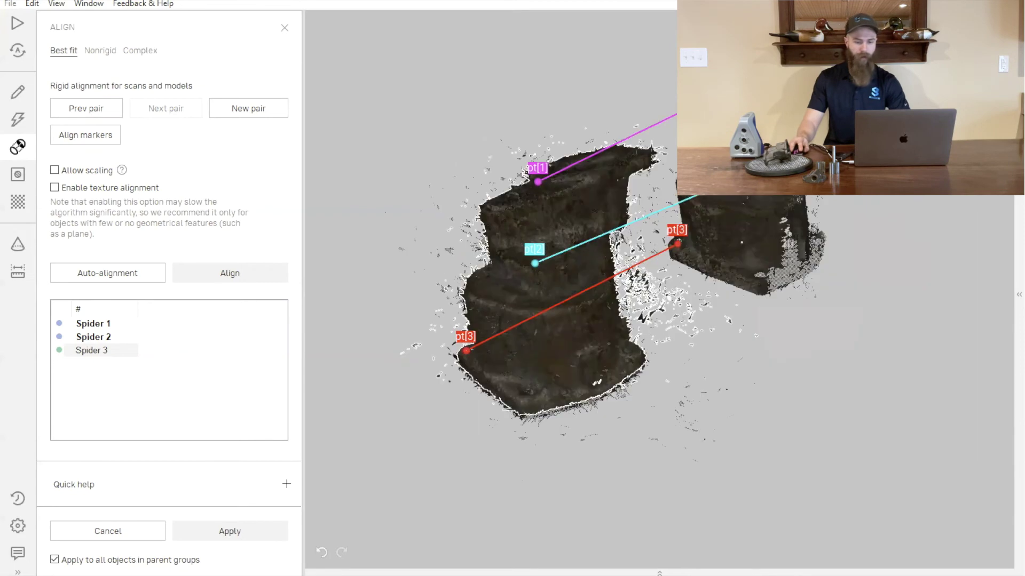
drag(858, 234, 468, 248)
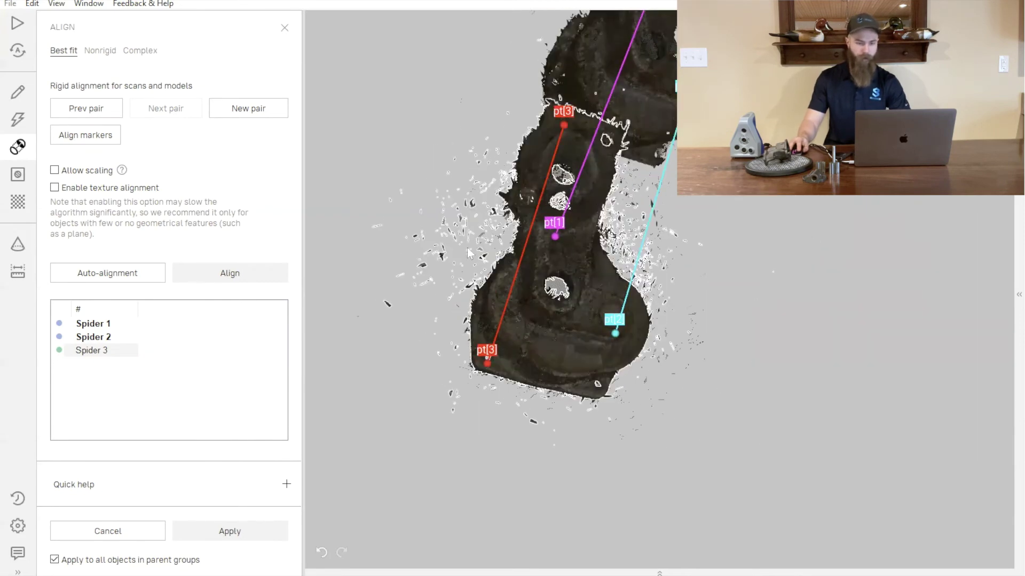
drag(564, 255, 634, 127)
click(635, 114)
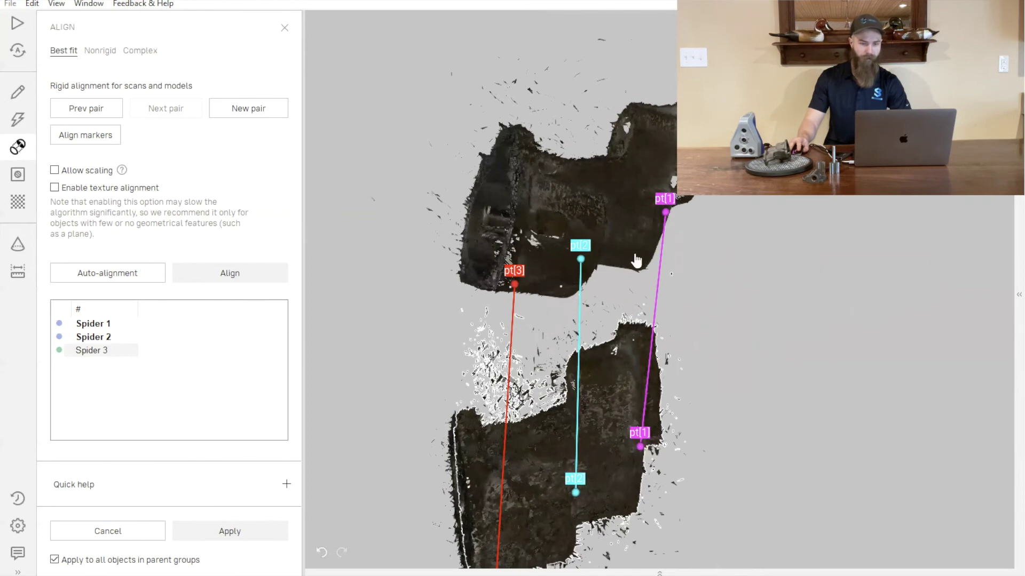
click(584, 373)
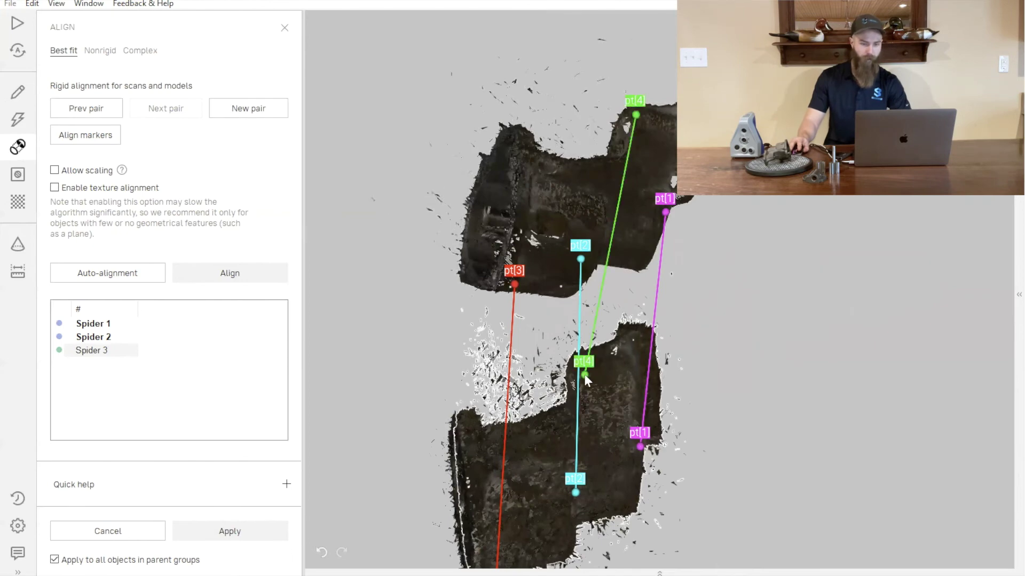
- Align by the paired markers, refine with Align, then apply the alignment
click(96, 136)
mouse_move(461, 304)
mouse_down()
mouse_move(564, 252)
mouse_move(339, 107)
mouse_move(736, 300)
mouse_move(674, 59)
mouse_move(556, 274)
mouse_move(338, 338)
mouse_move(207, 294)
mouse_up()
click(225, 272)
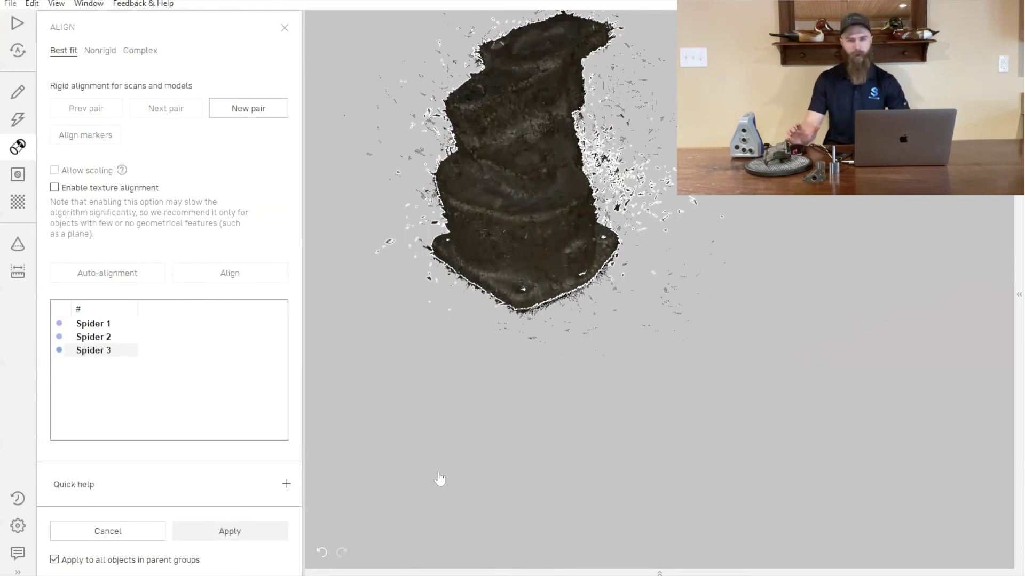
drag(407, 336, 596, 208)
drag(779, 247, 520, 243)
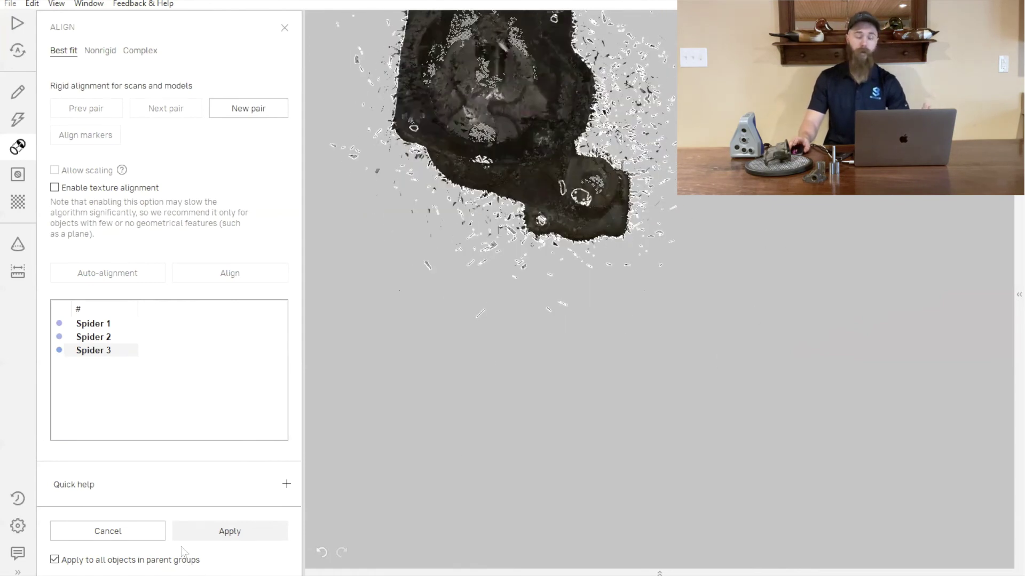
click(222, 534)
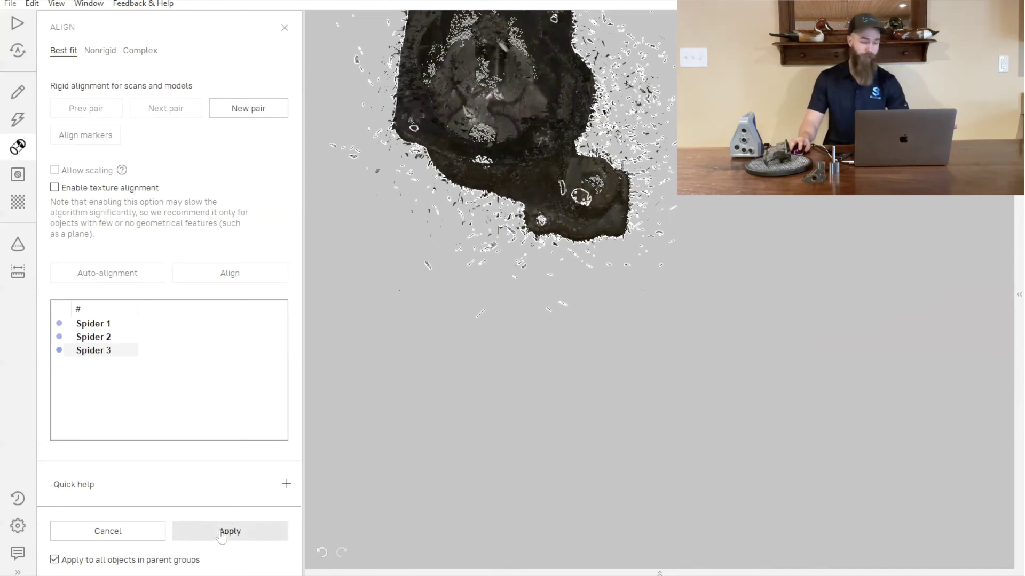
drag(570, 131, 225, 113)
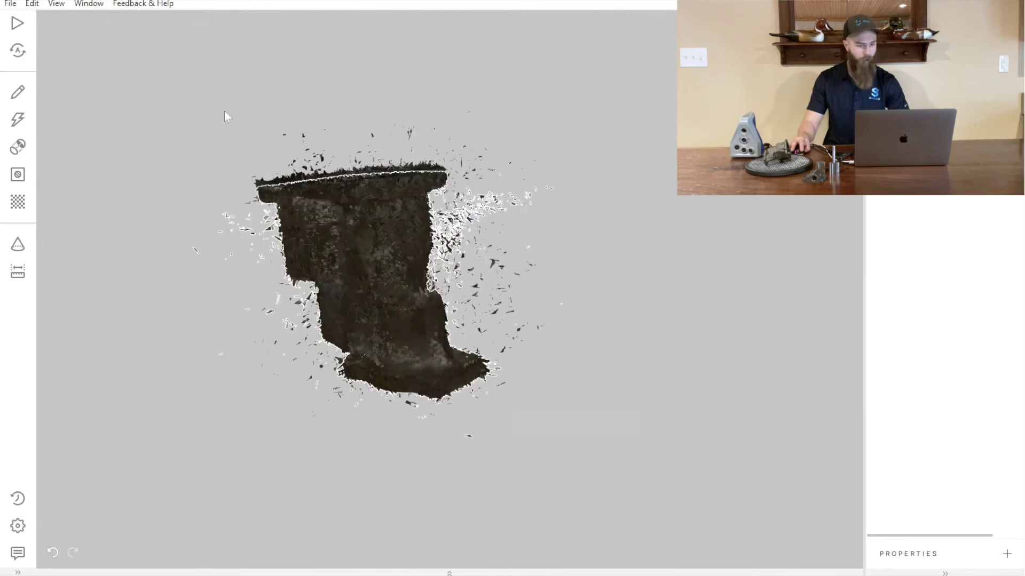
- Run Auto processing with Global registration, Outlier removal and Sharp fusion enabled
click(18, 119)
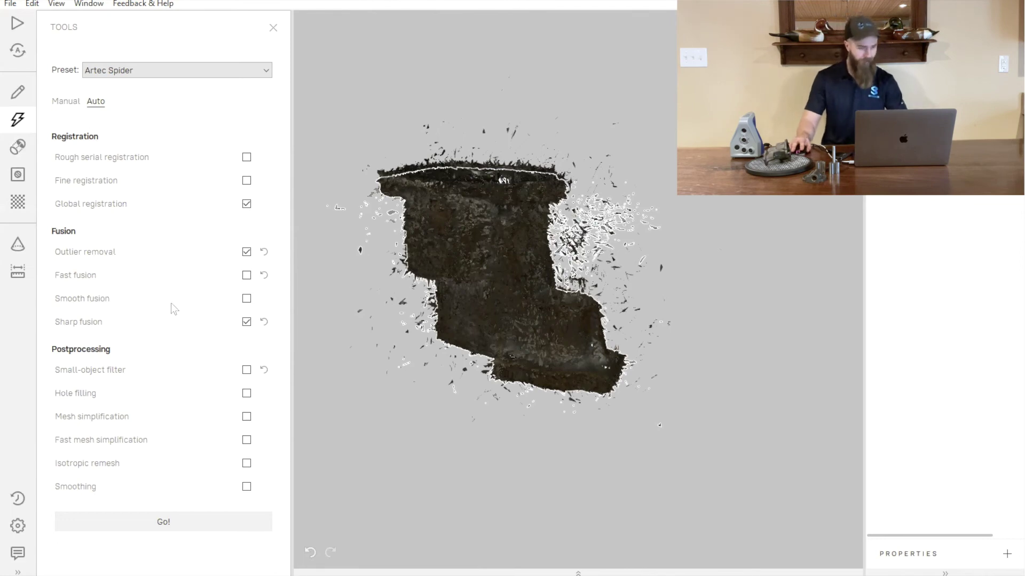
click(73, 103)
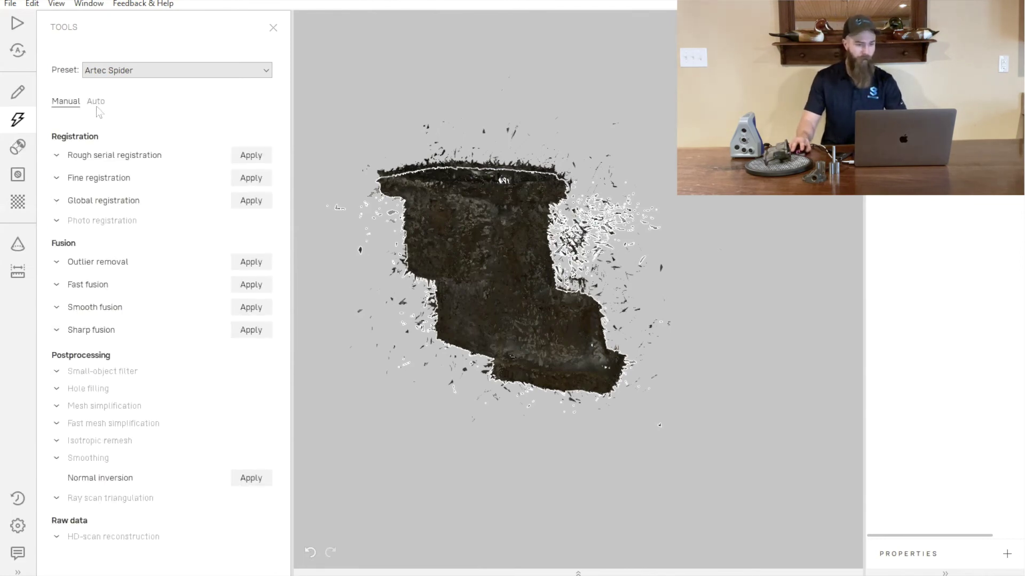
click(96, 104)
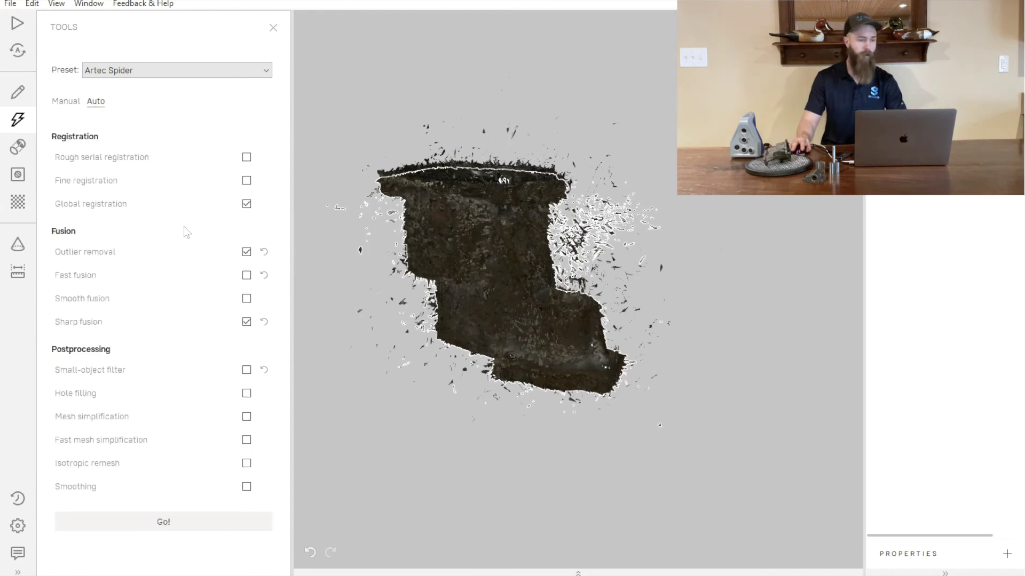
click(246, 206)
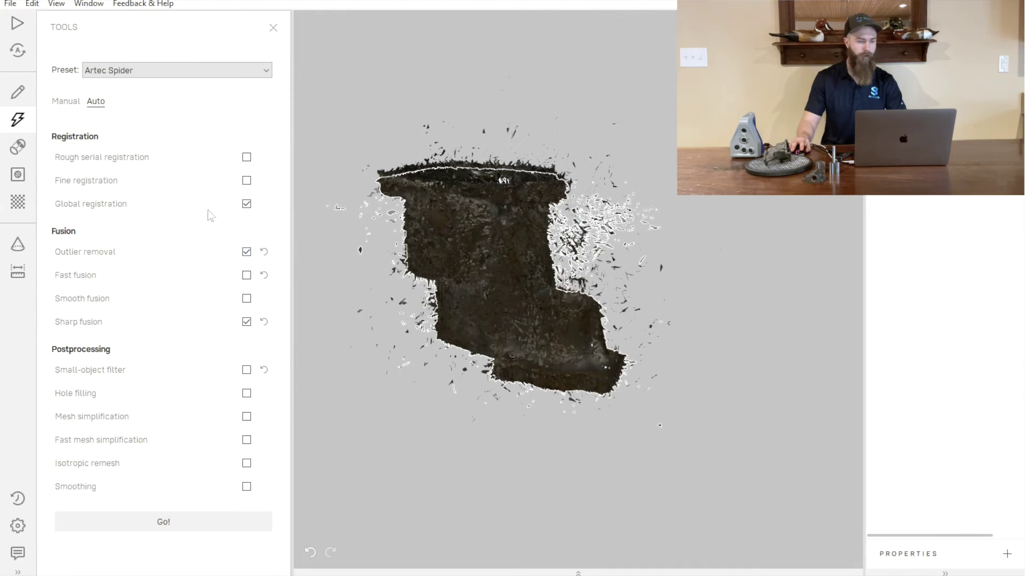
click(205, 523)
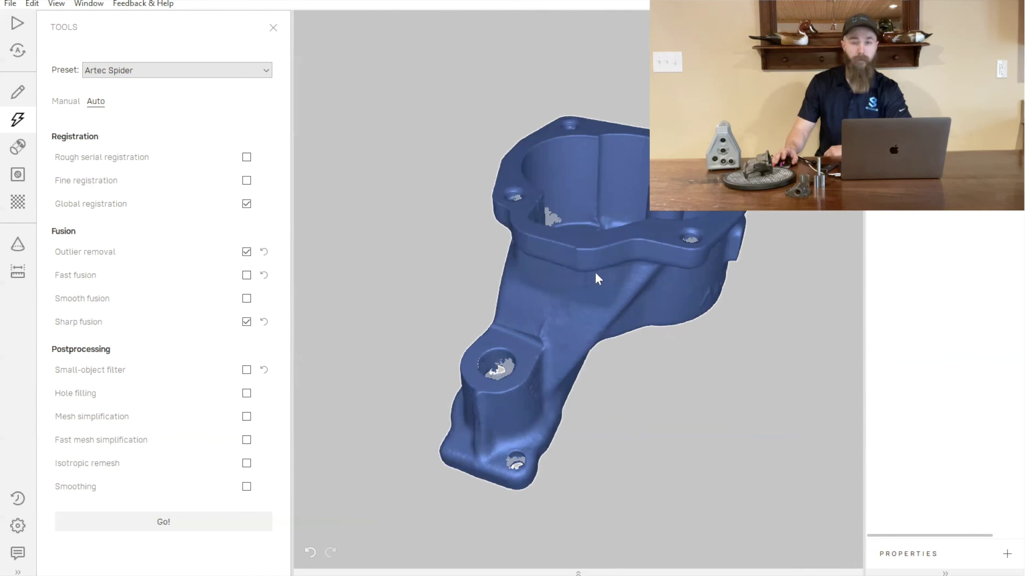
- Orbit the fused Sharp Fusion 1 mesh to inspect its sides and the housing interior
drag(598, 278, 750, 222)
drag(555, 234, 606, 220)
drag(584, 313, 487, 412)
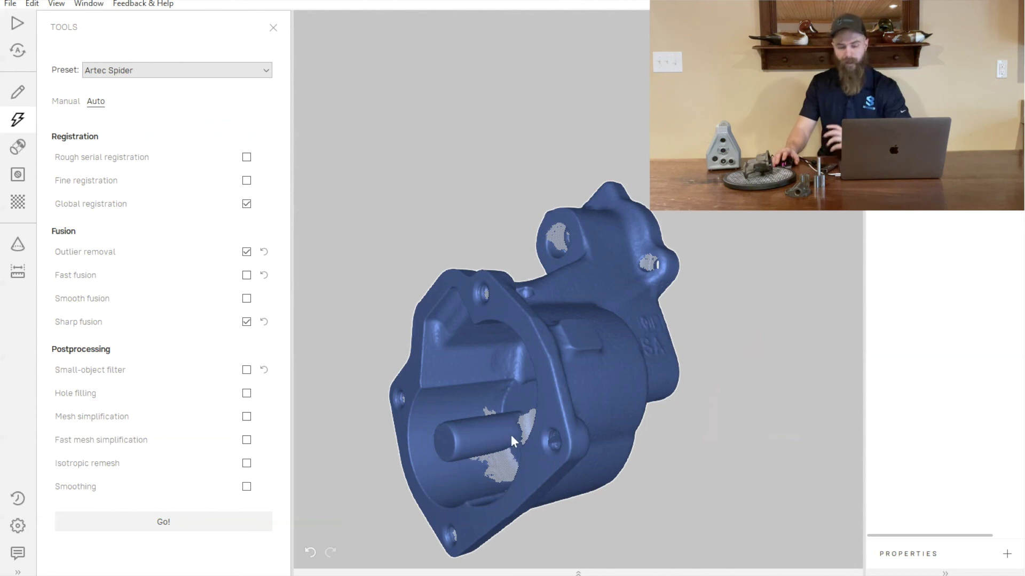
drag(532, 442, 670, 394)
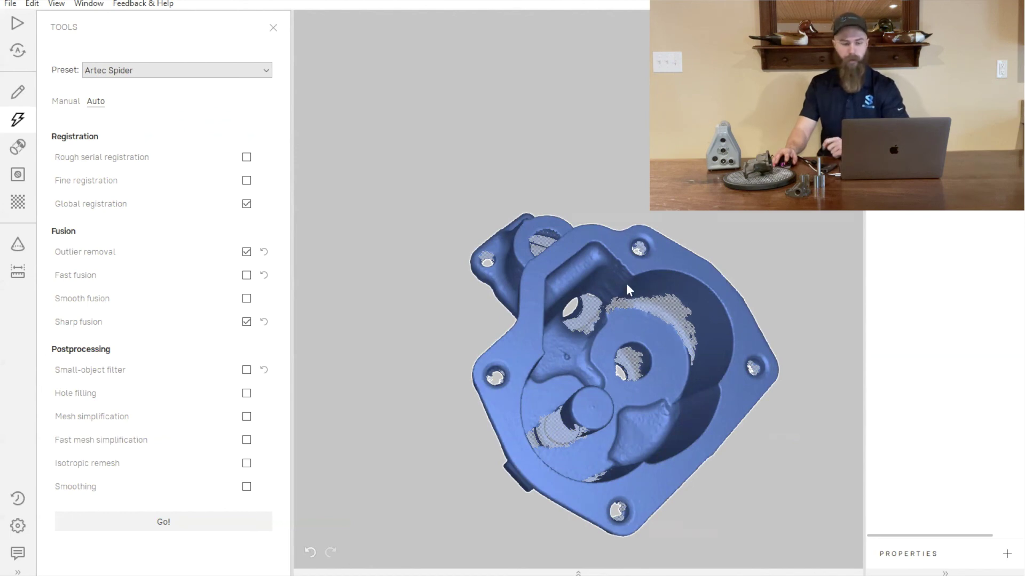
drag(663, 316, 593, 231)
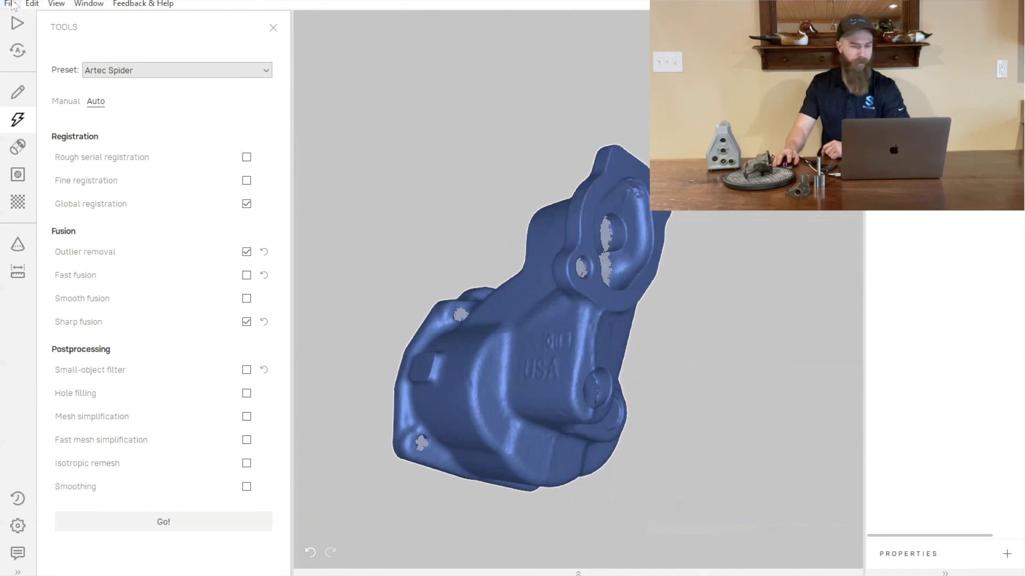
- Export the mesh via File > Export > Meshes as STL, naming it 'twst'
click(10, 4)
mouse_move(160, 103)
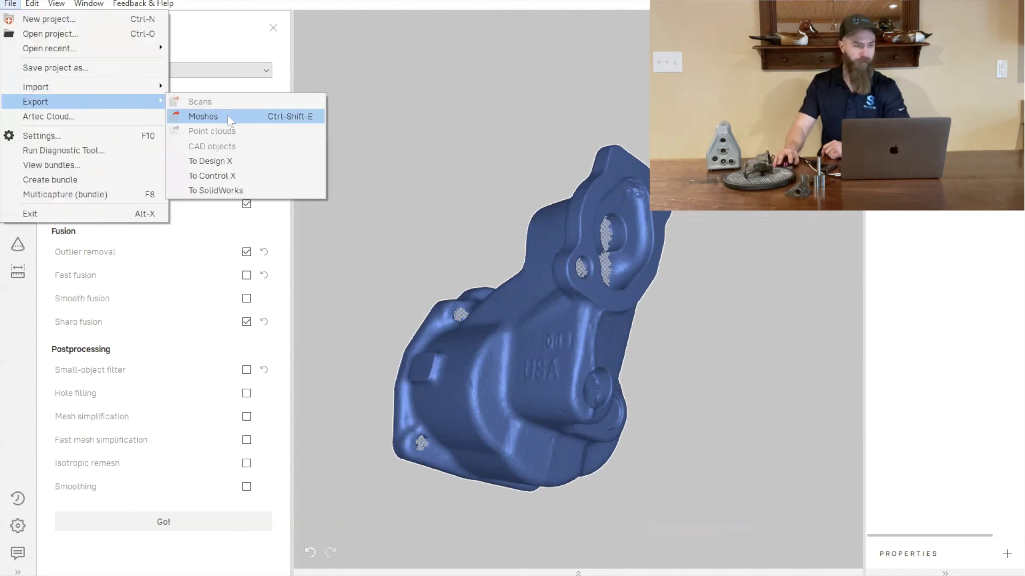
click(229, 116)
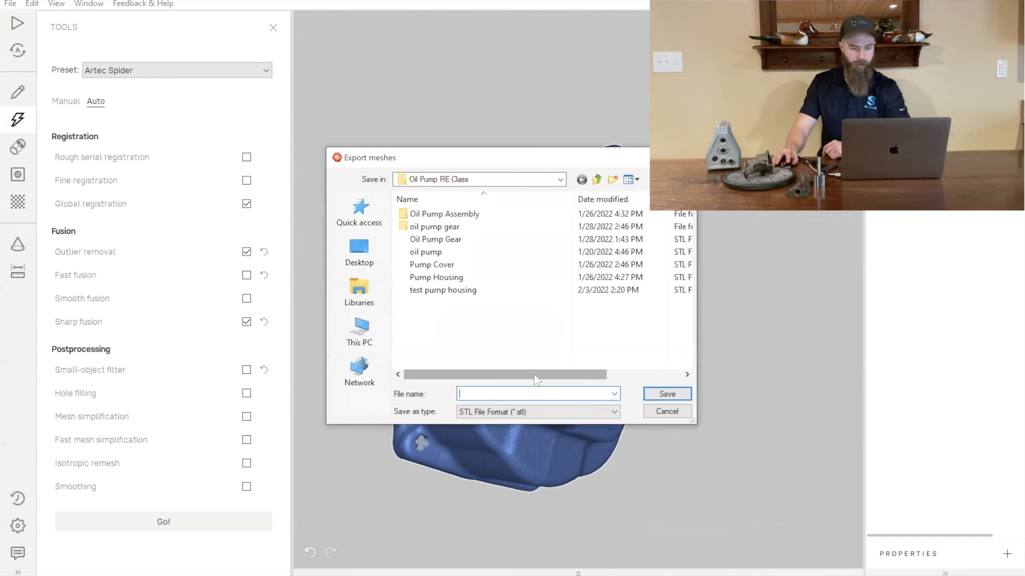
text(twst)
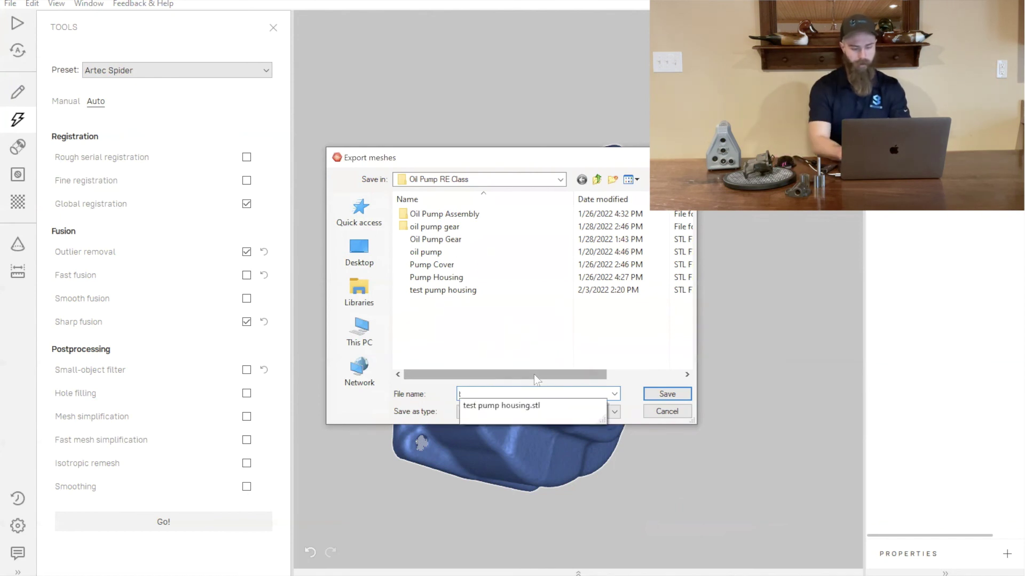